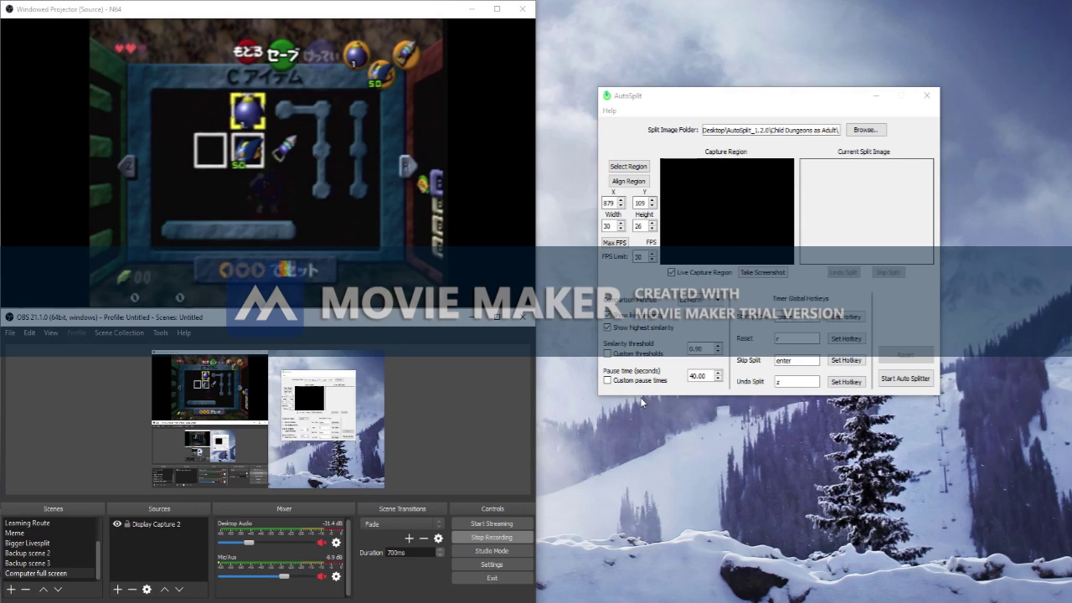
Step: Confirm the Child Dungeons as Adult split image folder and select a capture region of about 634 × 485 around the N64 game picture
click(882, 131)
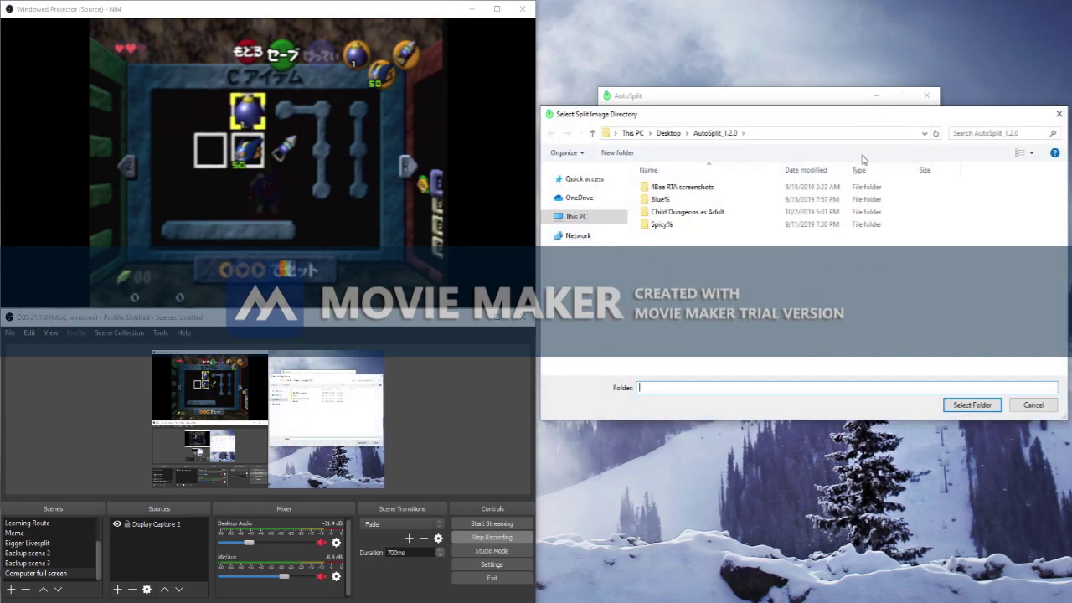
click(988, 405)
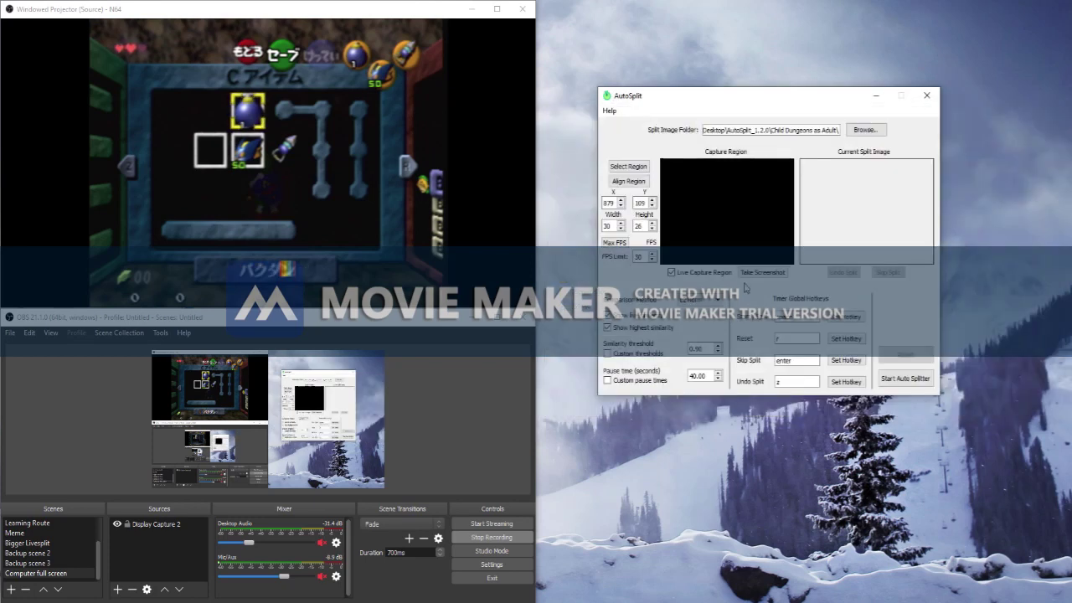
click(637, 166)
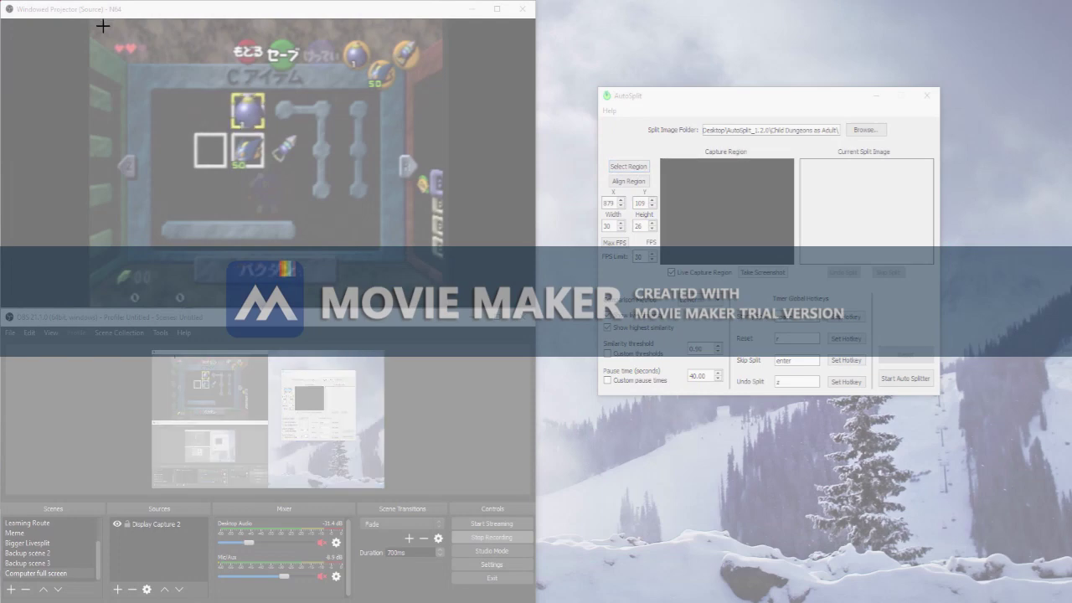
drag(87, 18, 444, 308)
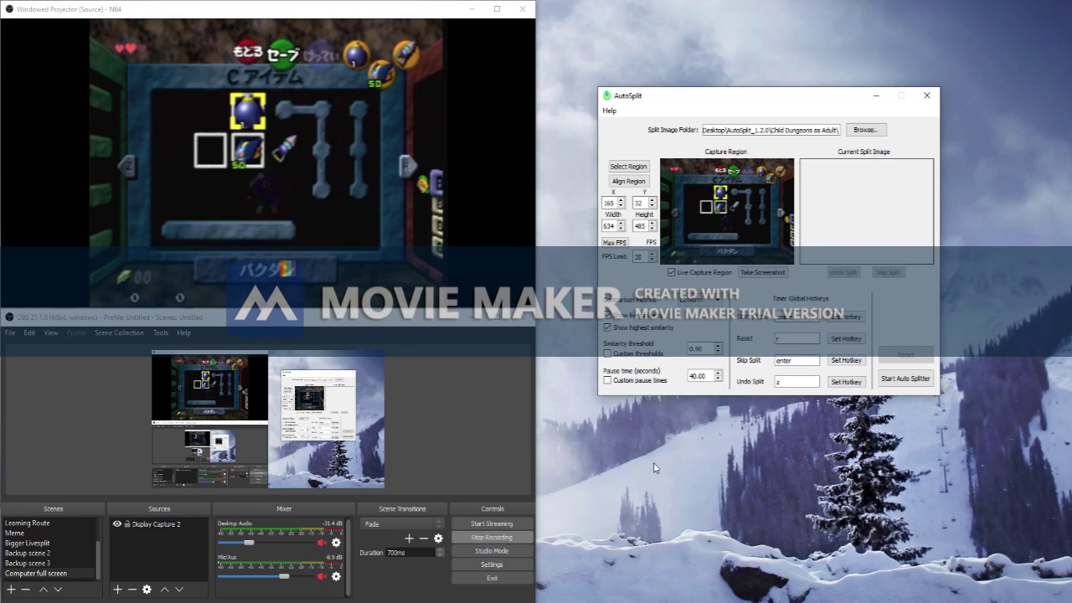
click(67, 541)
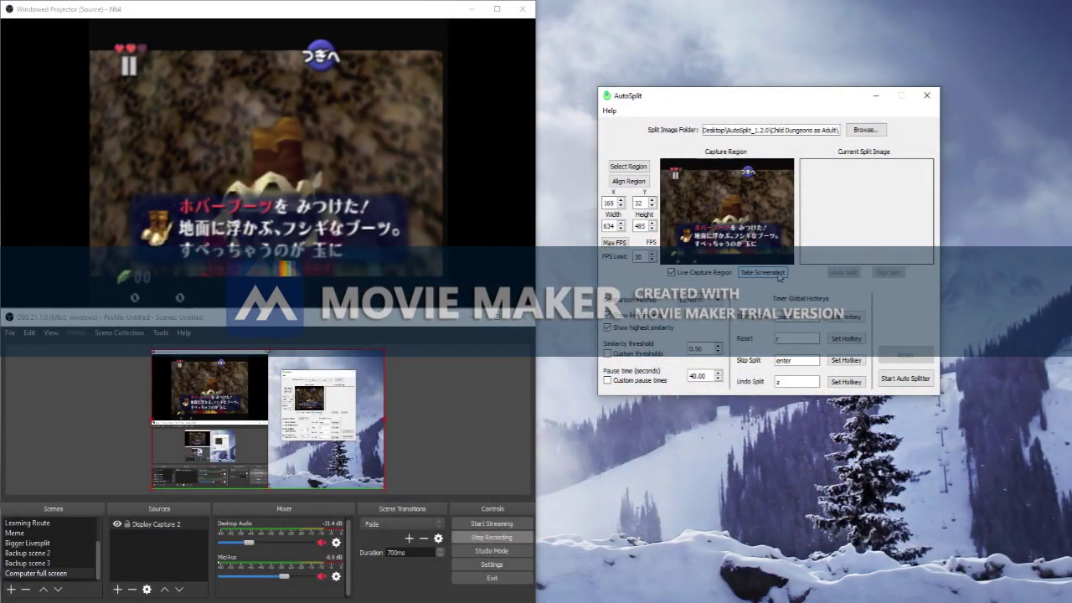
Step: Take a screenshot of the capture region showing the boots item message and switch to paint.net
click(778, 275)
click(774, 27)
click(510, 438)
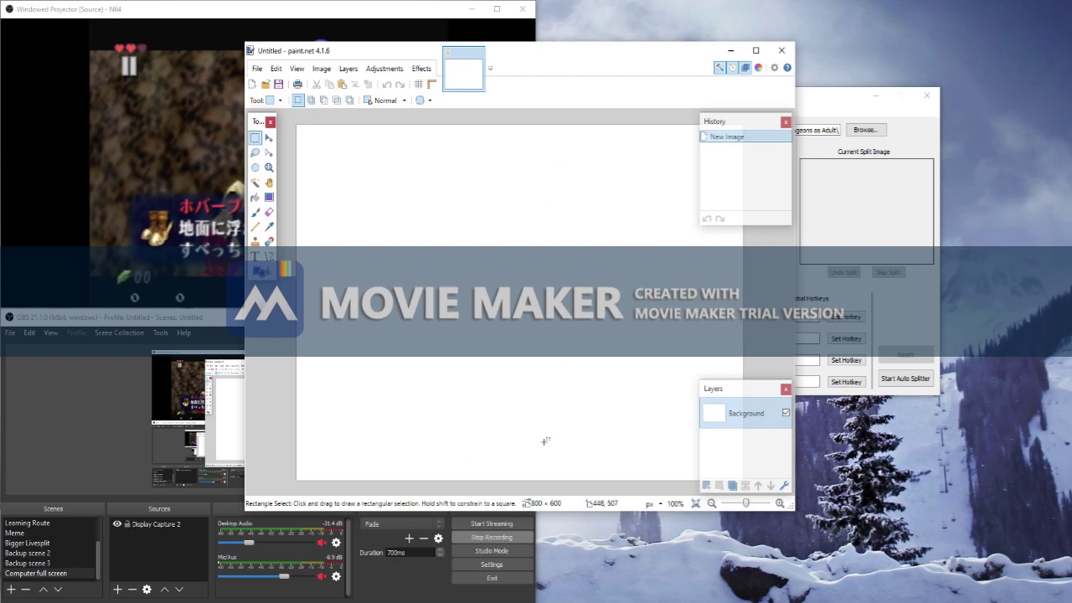
Step: Open the screenshot split_image (1).png from the Child Dungeons as Adult folder in paint.net
click(510, 536)
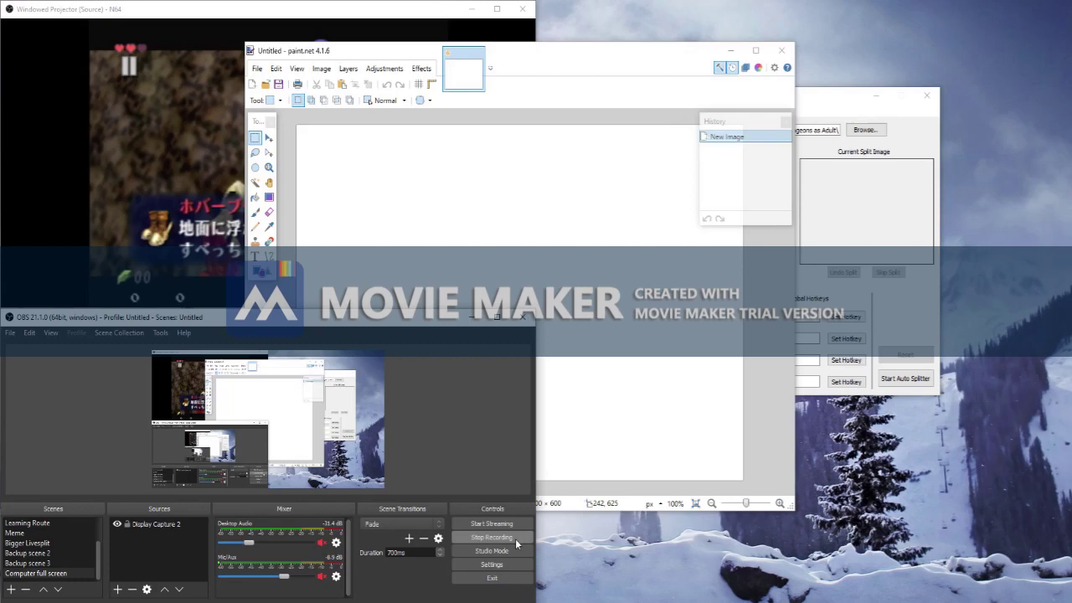
click(585, 67)
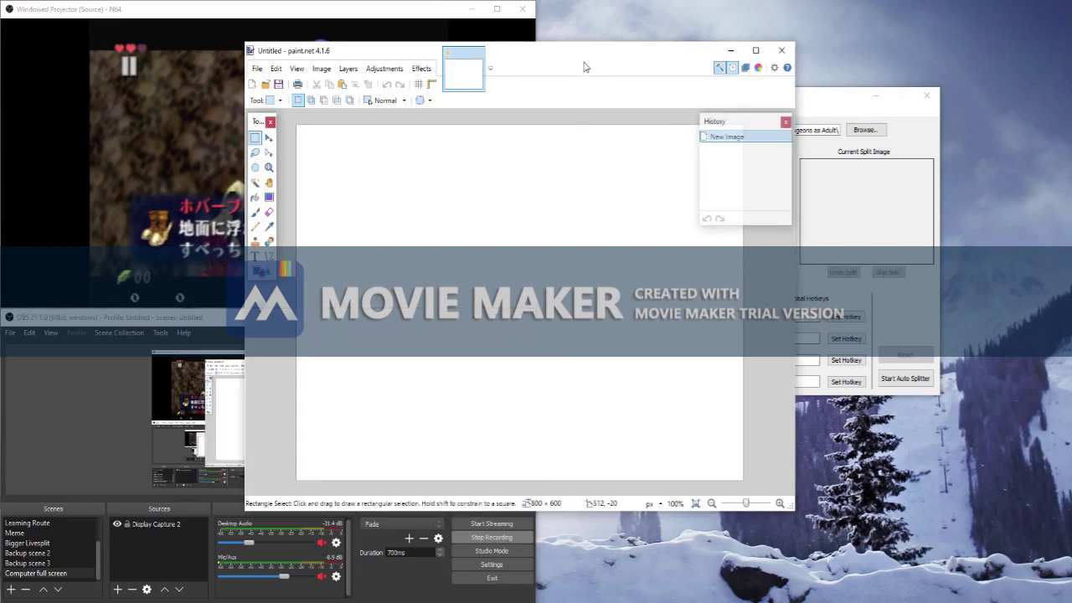
click(257, 68)
click(268, 102)
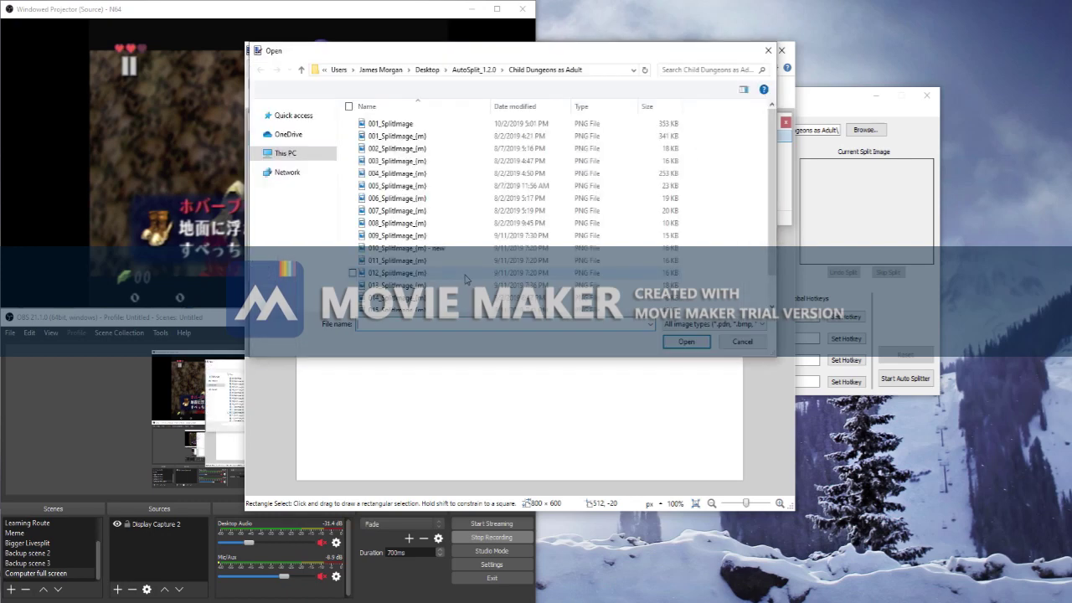
double_click(385, 305)
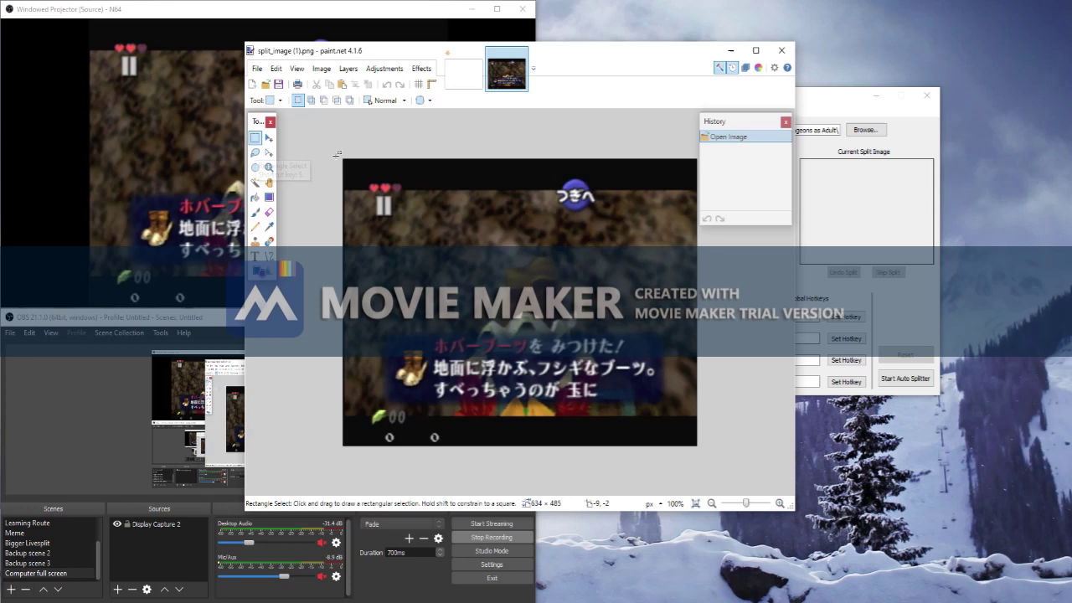
Step: Erase the picture areas above, below and on both sides of the boots icon with rectangular selections
drag(343, 159, 729, 301)
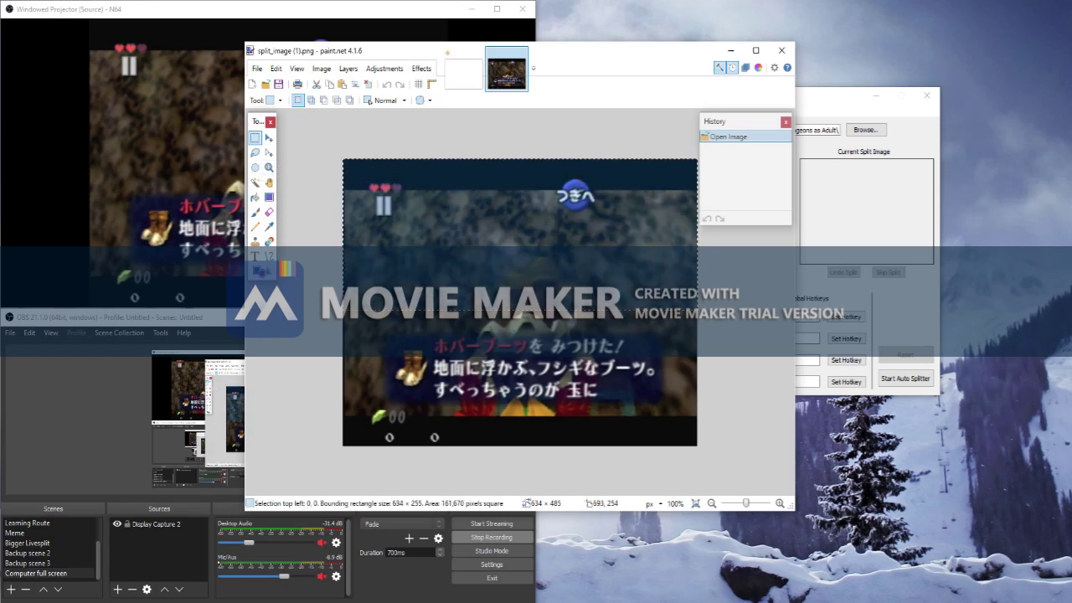
key(Delete)
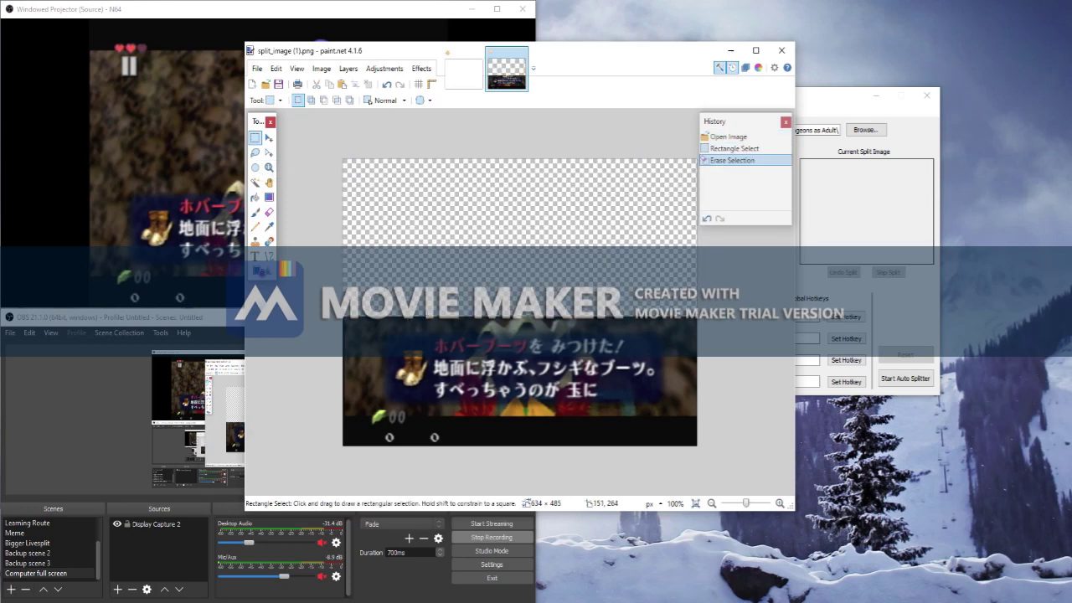
drag(439, 308, 751, 461)
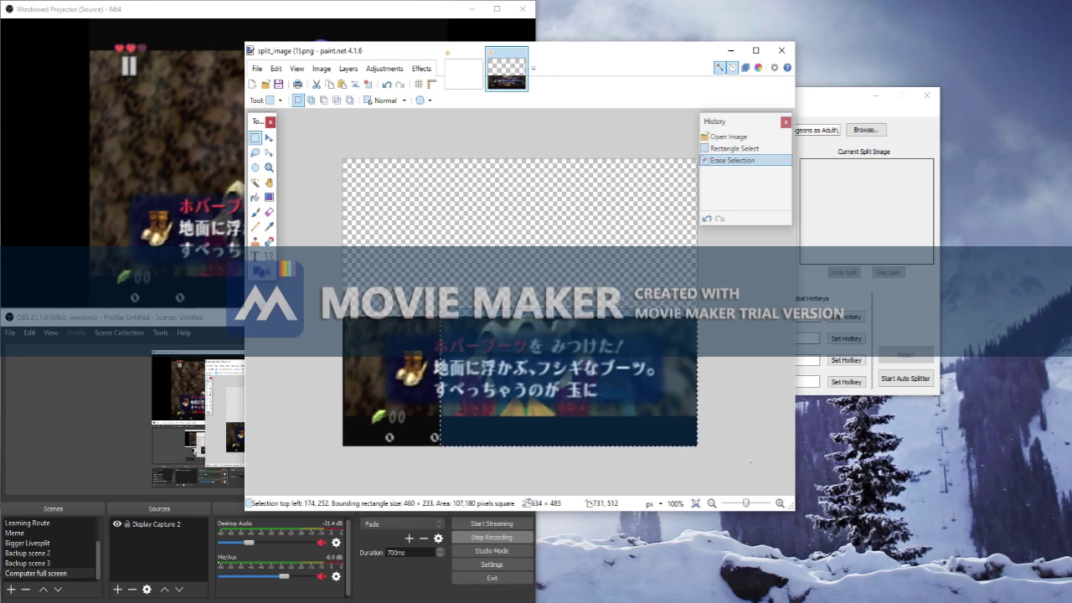
key(Delete)
drag(339, 392, 508, 465)
key(Delete)
mouse_move(338, 452)
mouse_down()
mouse_move(377, 316)
mouse_move(452, 341)
mouse_up()
key(Delete)
key(Delete)
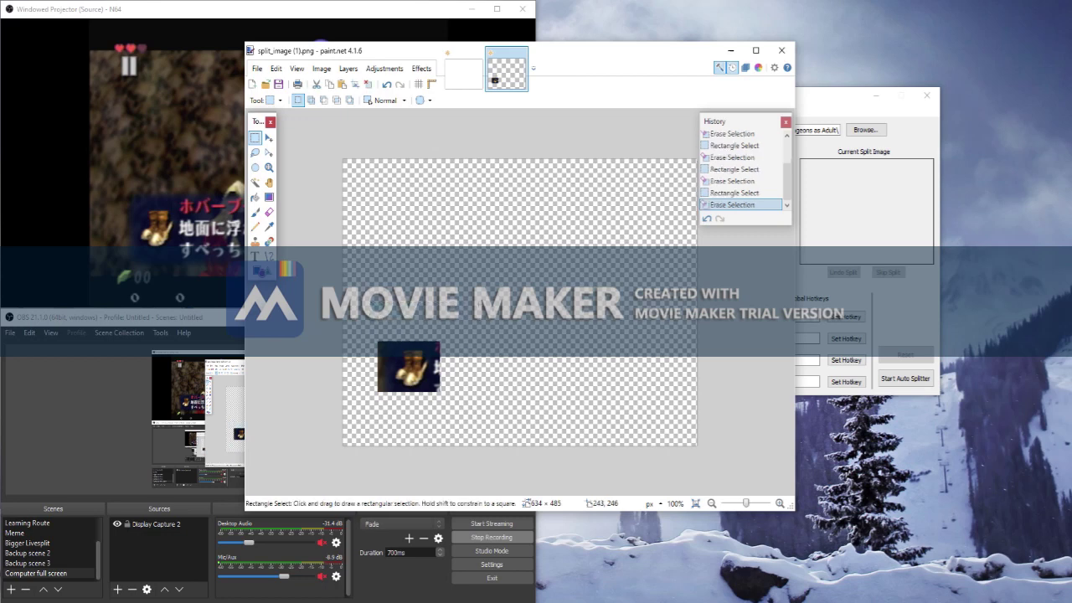
drag(477, 303, 635, 338)
key(BackSpace)
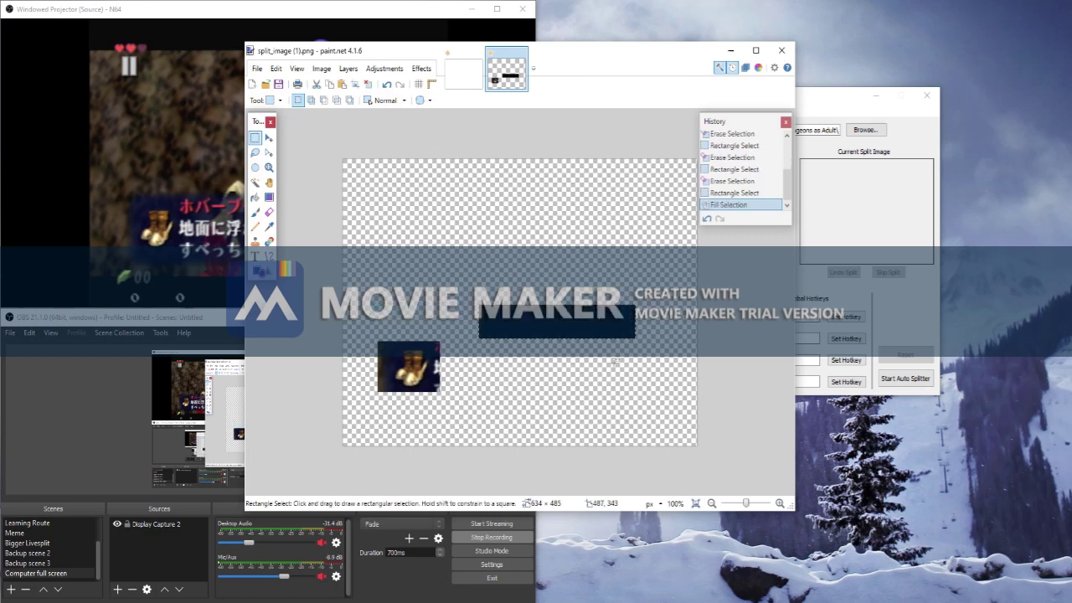
click(614, 362)
key(ctrl+z)
key(ctrl+z)
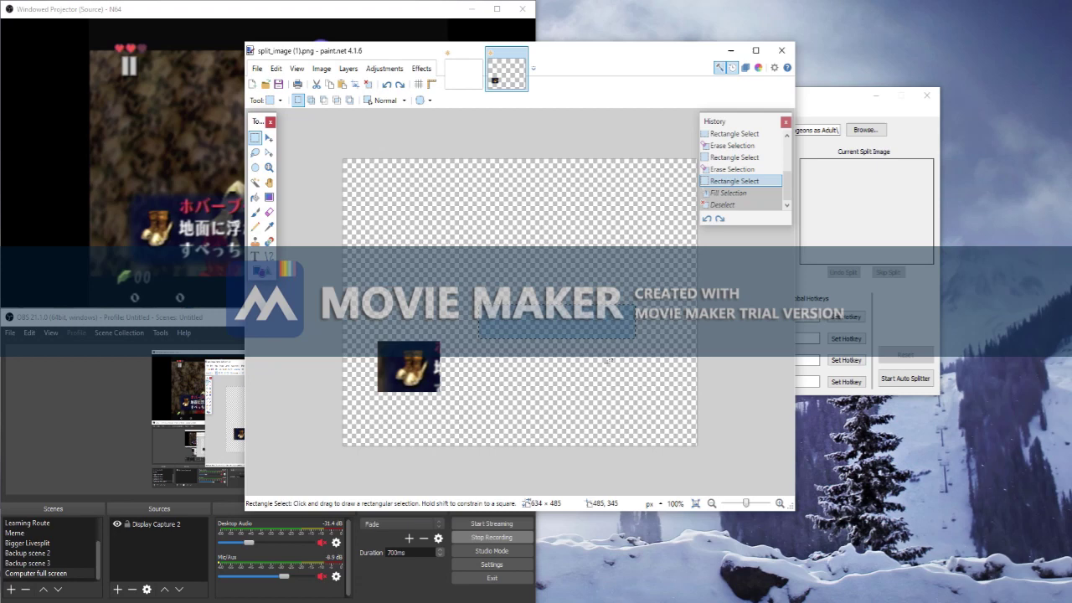
key(ctrl+d)
Step: Erase narrow strips along the left and right edges of the remaining boots icon rectangle
drag(398, 332, 374, 419)
click(391, 329)
key(Delete)
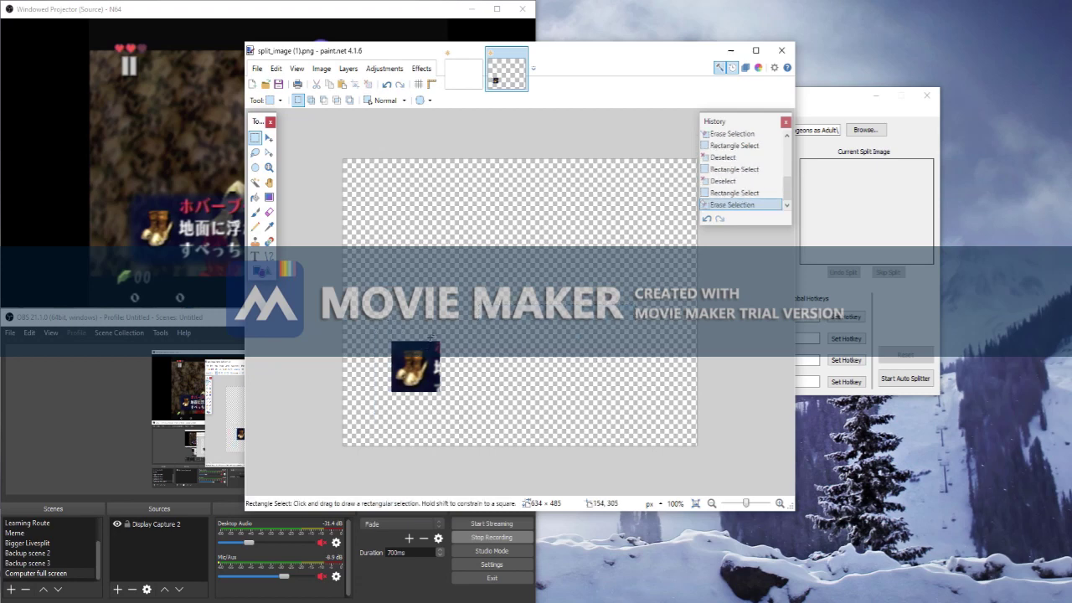
drag(434, 335, 445, 418)
key(Delete)
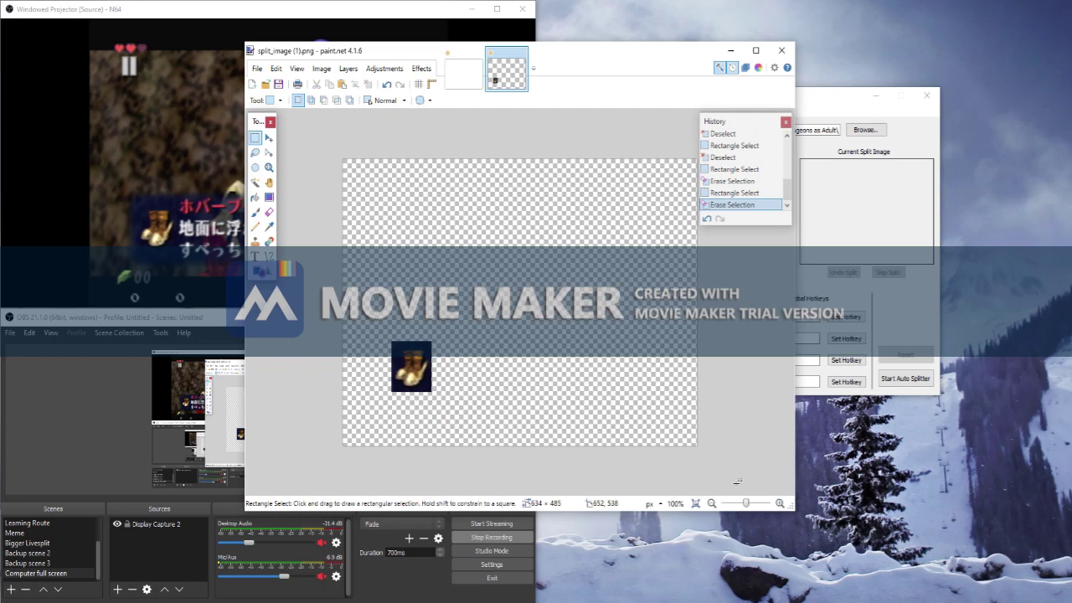
Step: Zoom to 300% on the boots icon and erase a thin strip along its bottom edge
click(780, 504)
click(779, 503)
click(780, 503)
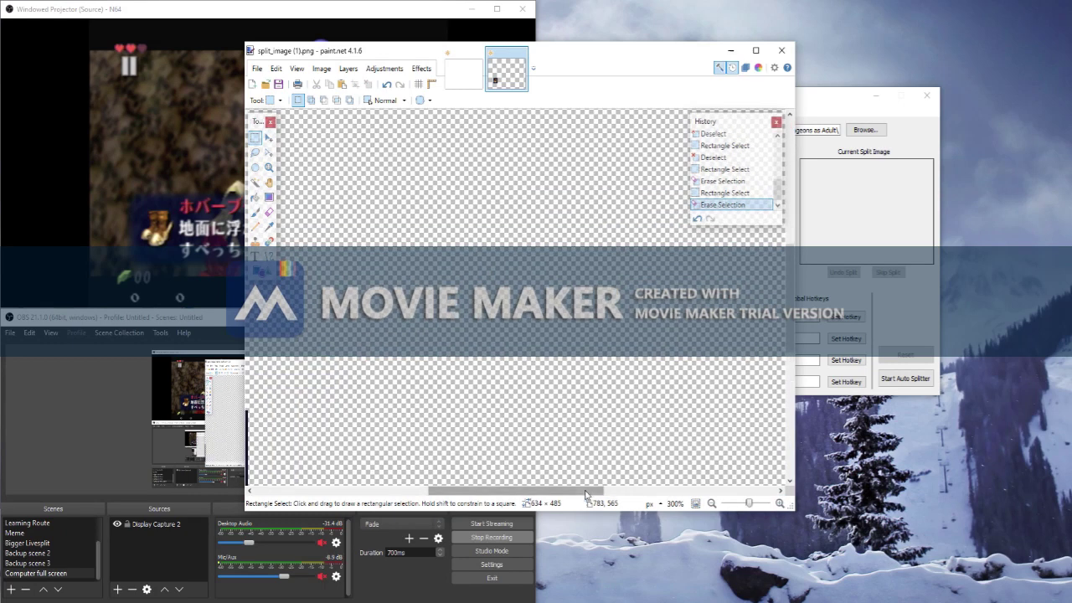
drag(586, 494, 521, 494)
scroll(528, 350, down, 3)
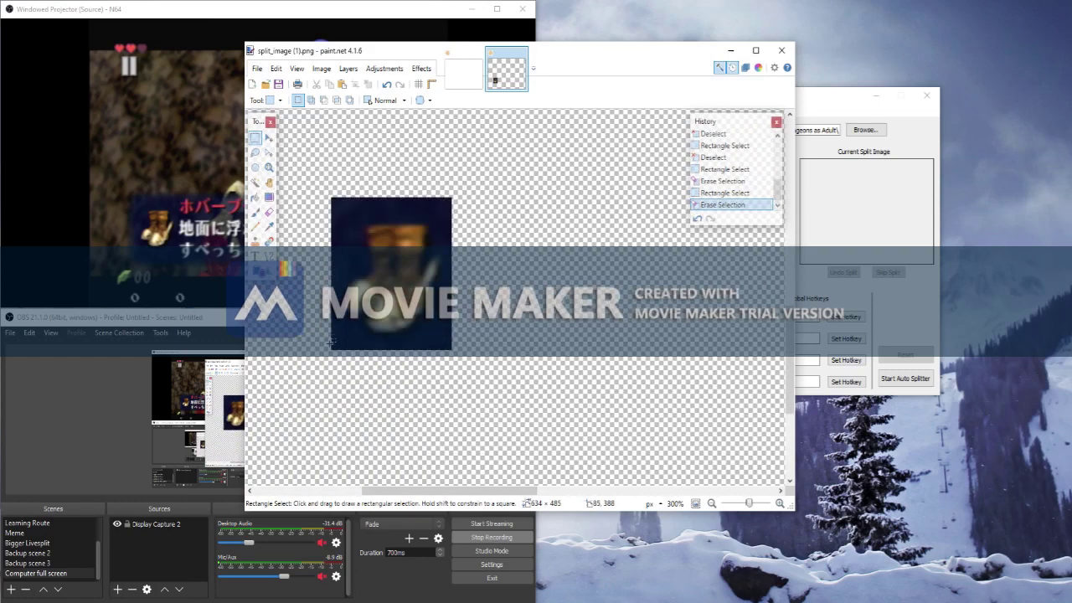
drag(323, 338, 507, 370)
key(Delete)
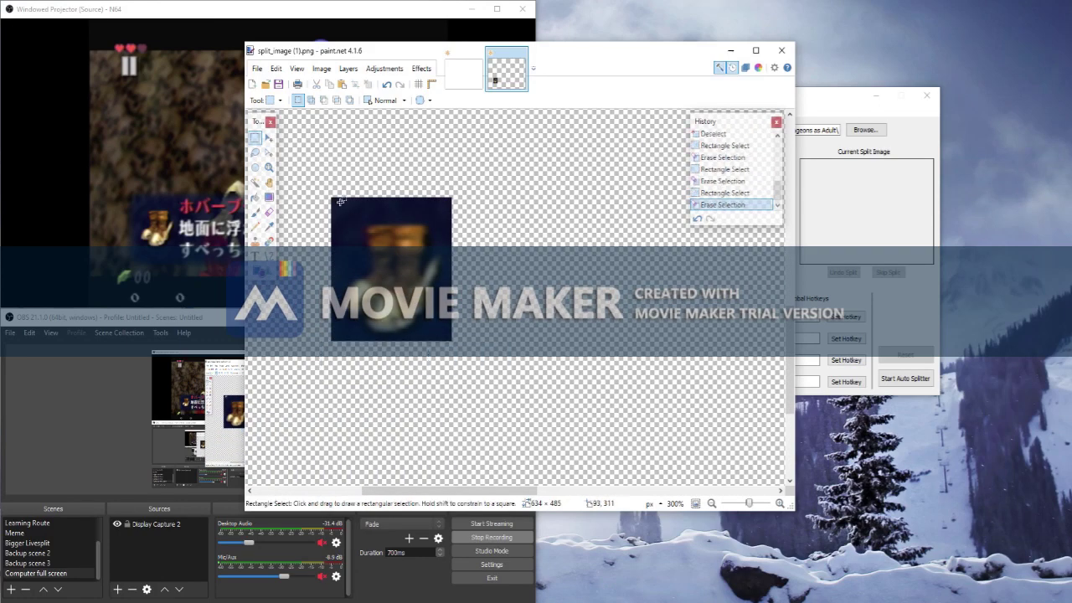
Step: Erase thin strips along the top, left and right edges of the boots icon to crop it tightly
drag(327, 192, 463, 218)
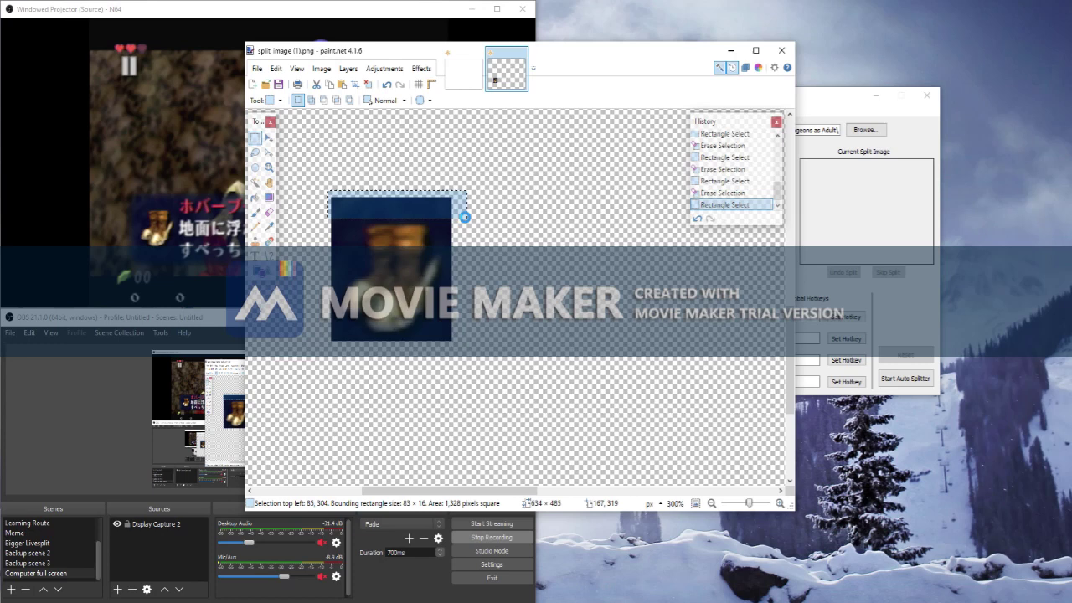
key(Delete)
drag(335, 206, 319, 385)
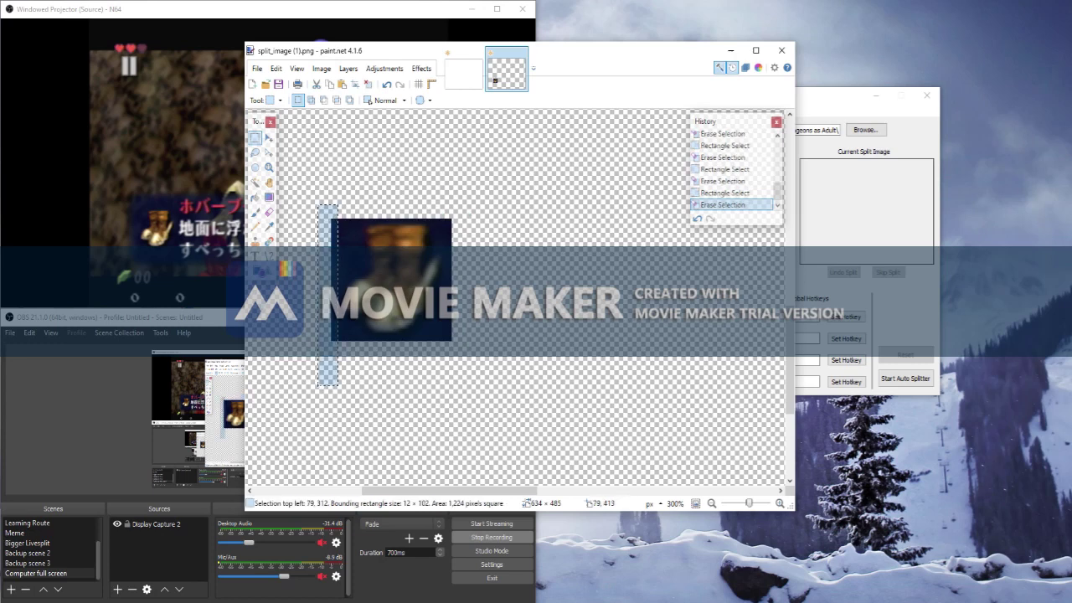
key(Delete)
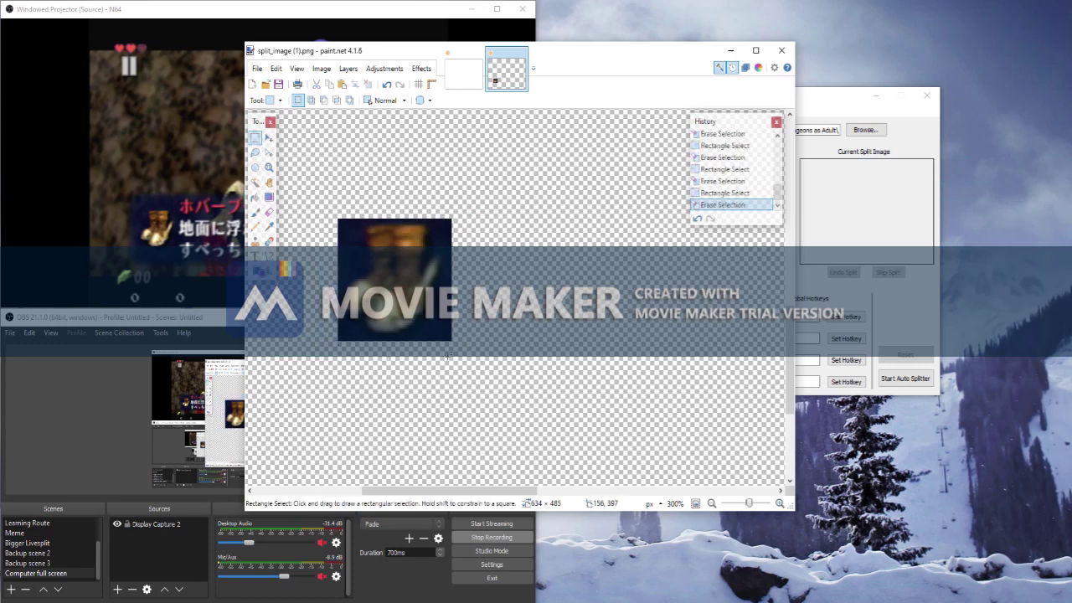
drag(446, 352, 461, 201)
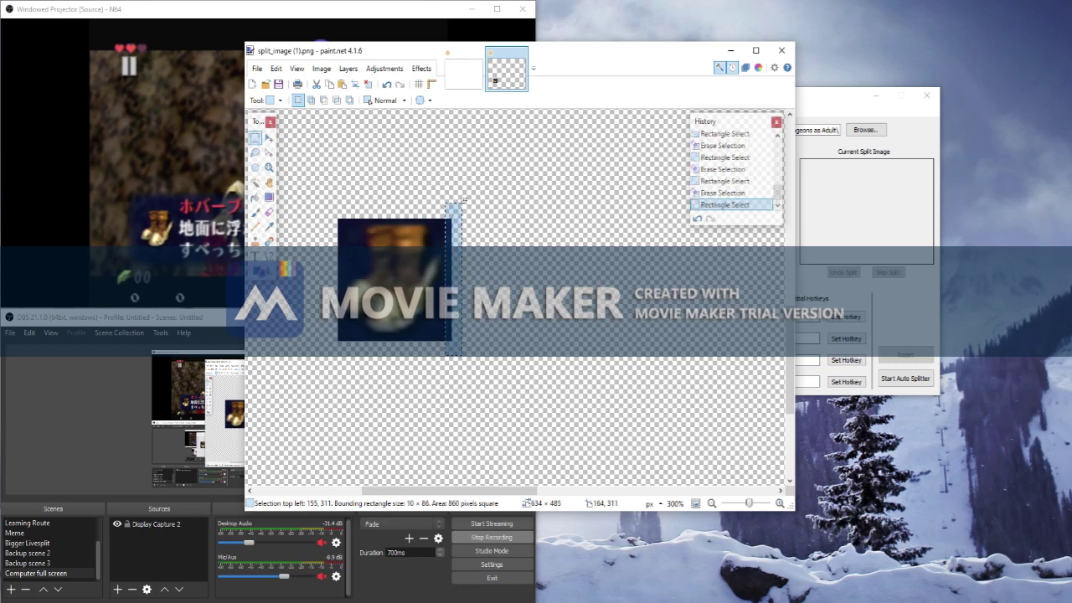
key(Delete)
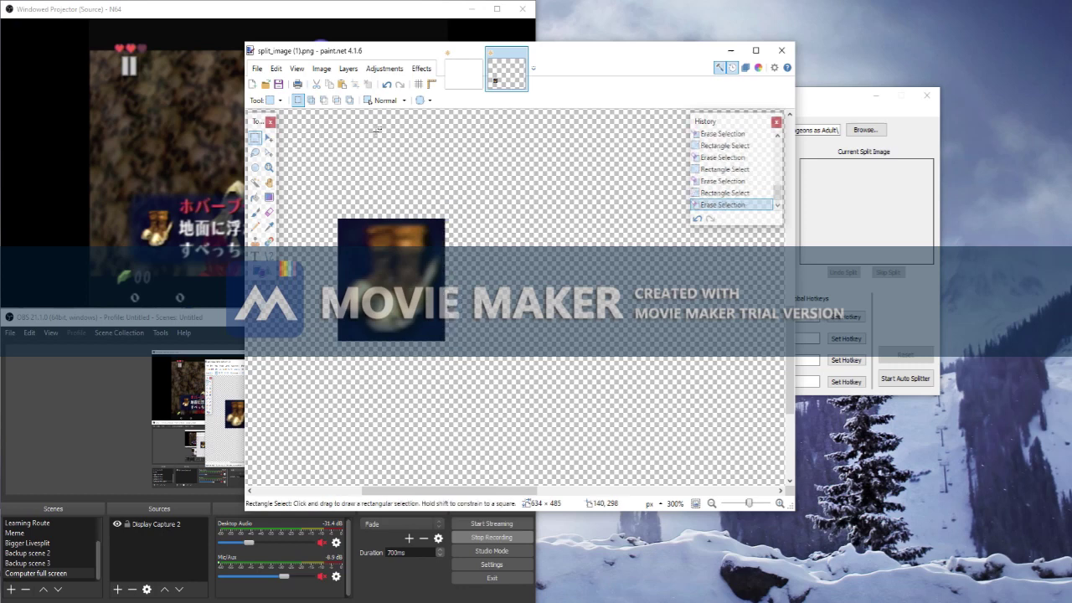
Step: Save the masked image as 001_hovers_{m}.png with auto-detected bit depth, then minimize paint.net
click(257, 68)
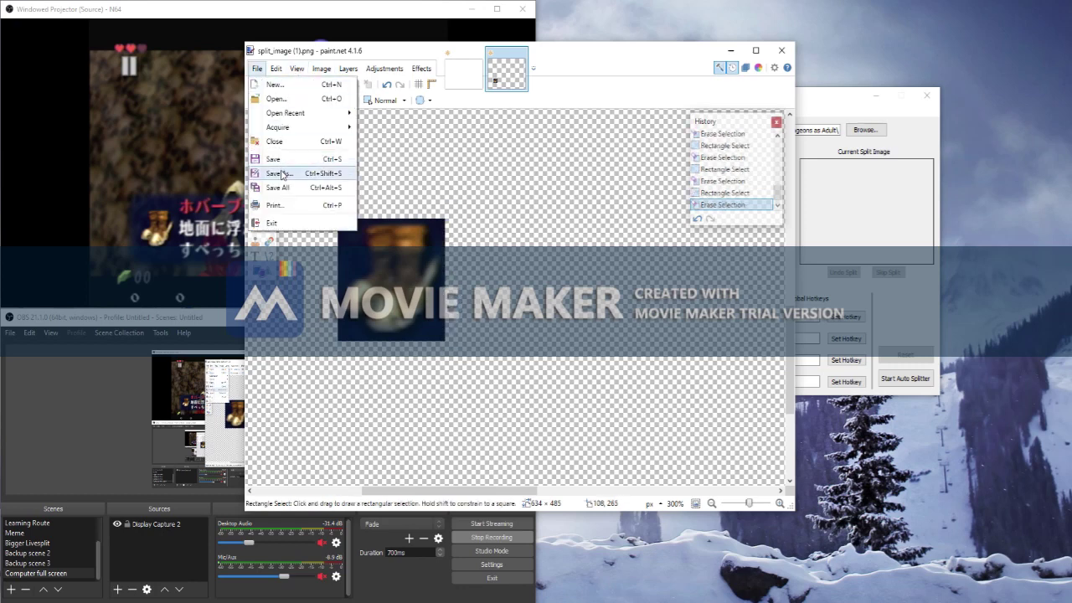
click(277, 172)
scroll(393, 238, down, 2)
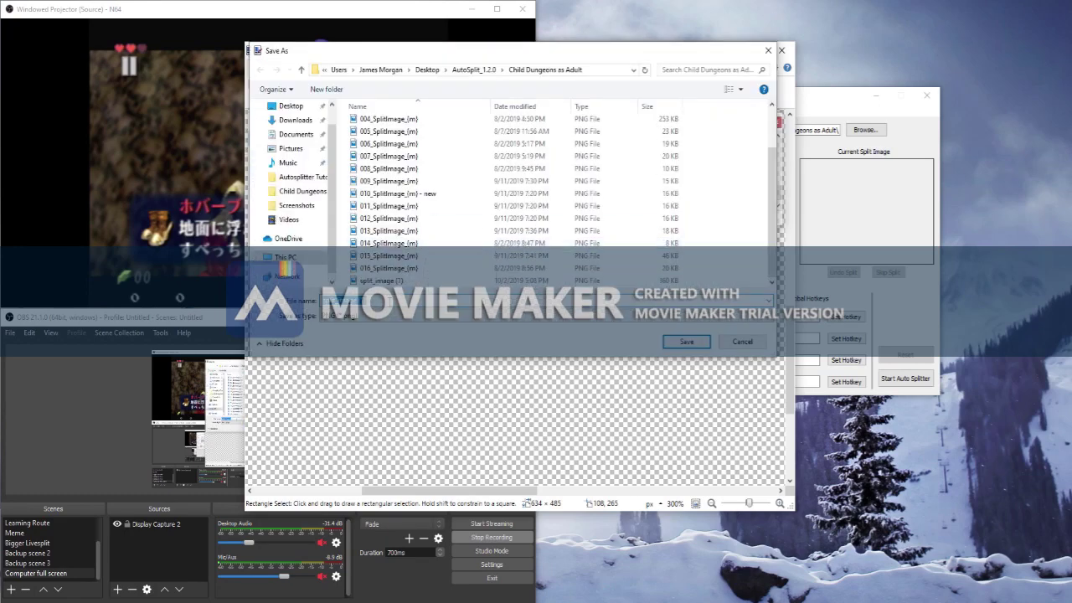
text(001)
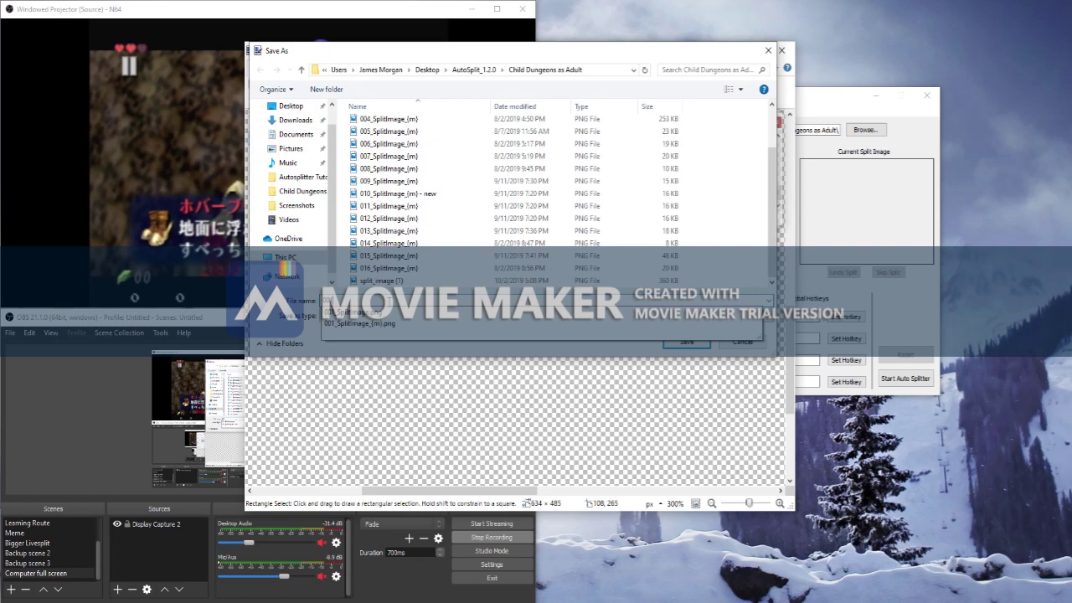
key(Return)
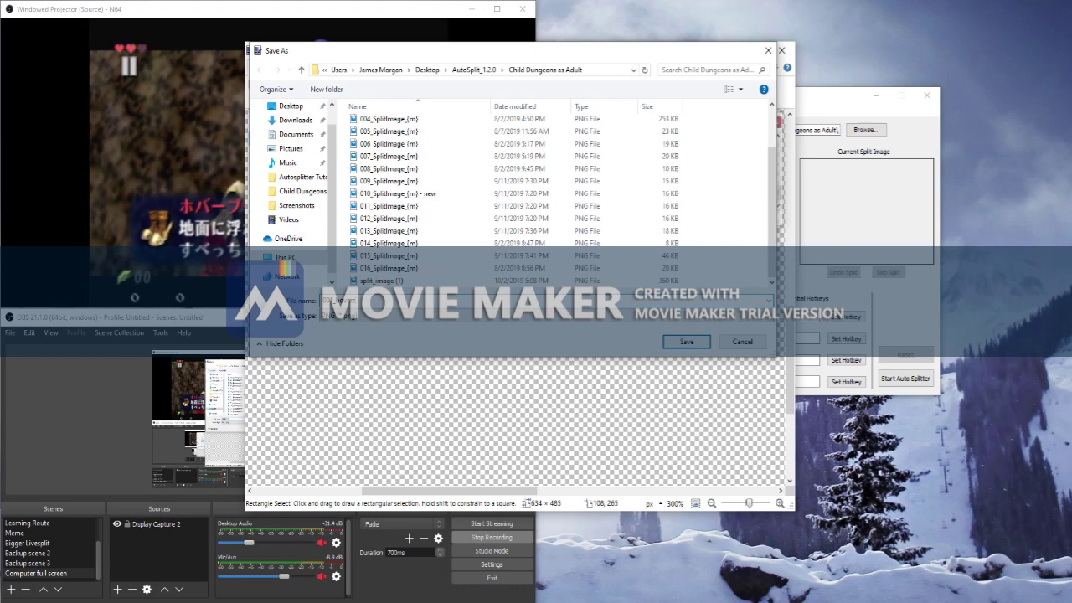
click(688, 342)
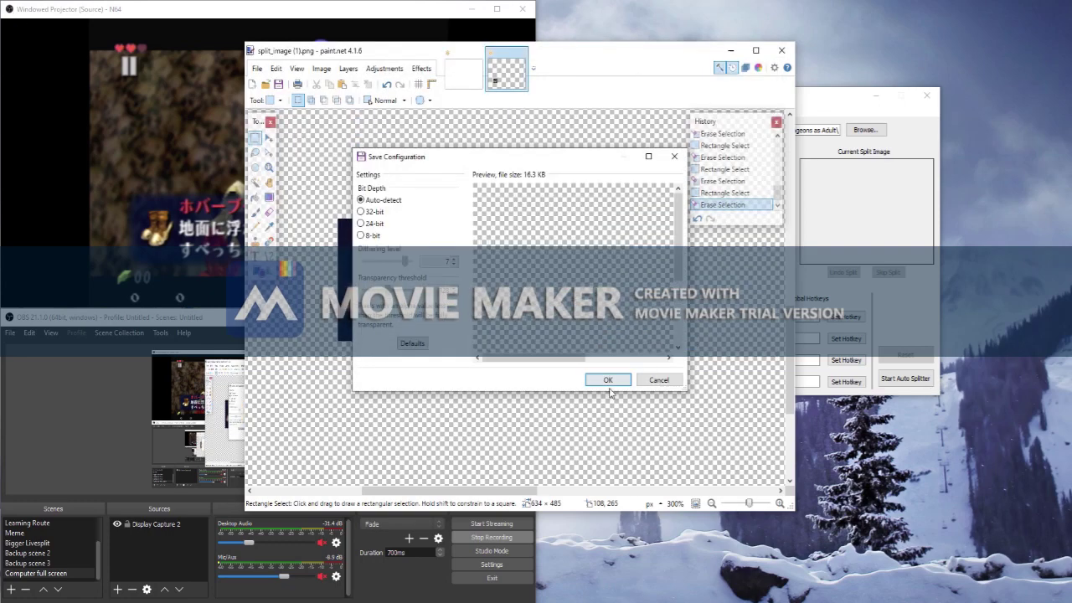
click(612, 379)
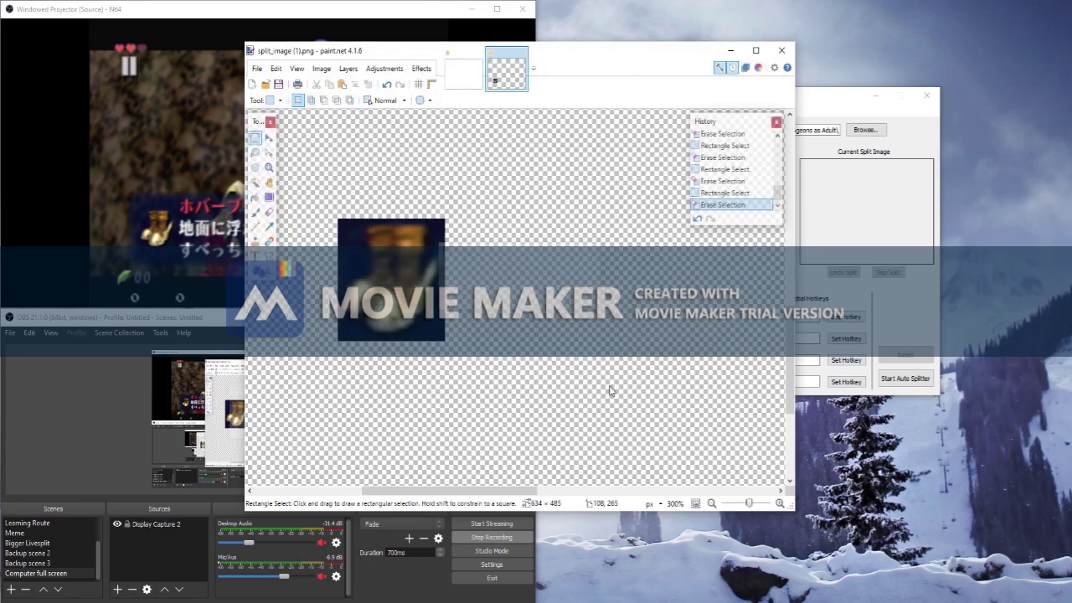
click(728, 52)
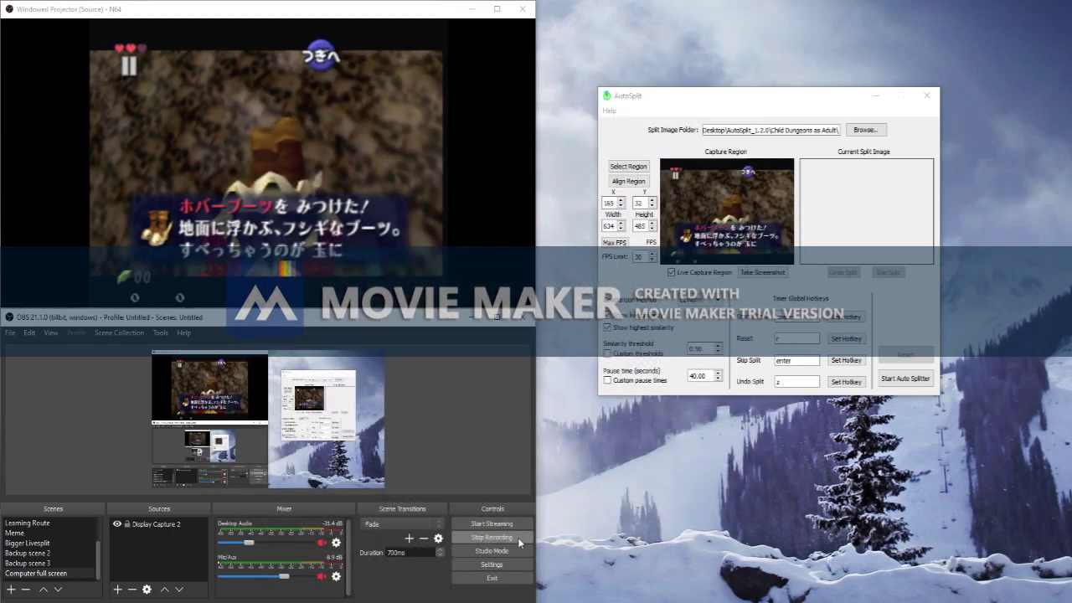
Step: Switch to paint.net, bring up split_image (2).png and erase the rectangular areas above and below its Japanese title text
key(alt+Tab)
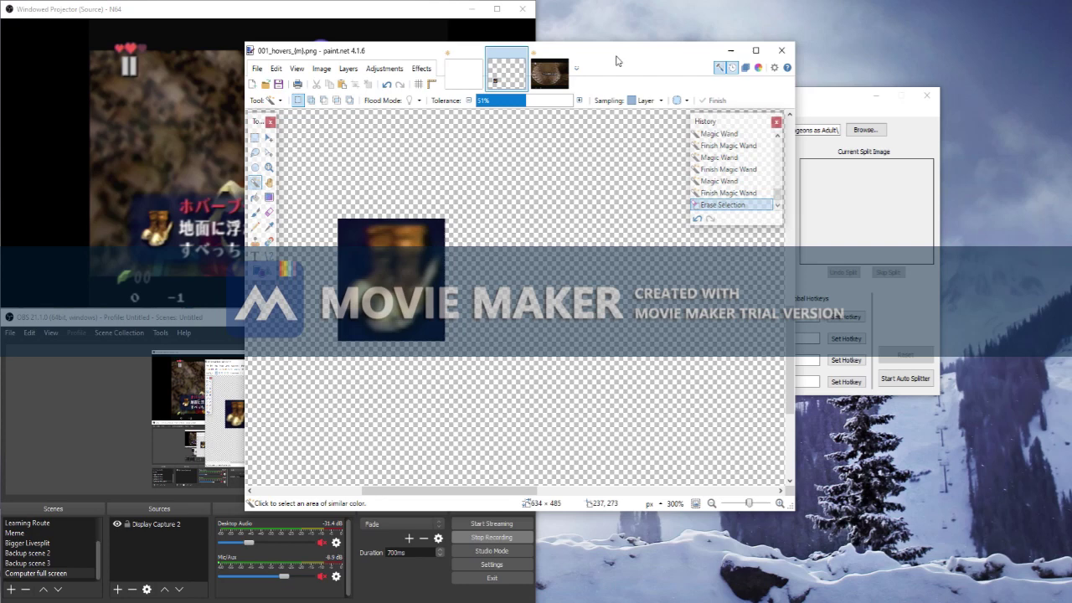
click(562, 77)
click(254, 138)
mouse_move(339, 155)
mouse_down()
mouse_move(688, 271)
mouse_move(692, 283)
mouse_up()
key(Delete)
drag(339, 305, 693, 442)
key(Delete)
Step: Erase the rest of the horizontal band on both sides of the title text, keeping only a rectangle around the letters
mouse_move(592, 281)
mouse_down()
mouse_move(693, 372)
mouse_move(754, 380)
mouse_up()
key(Delete)
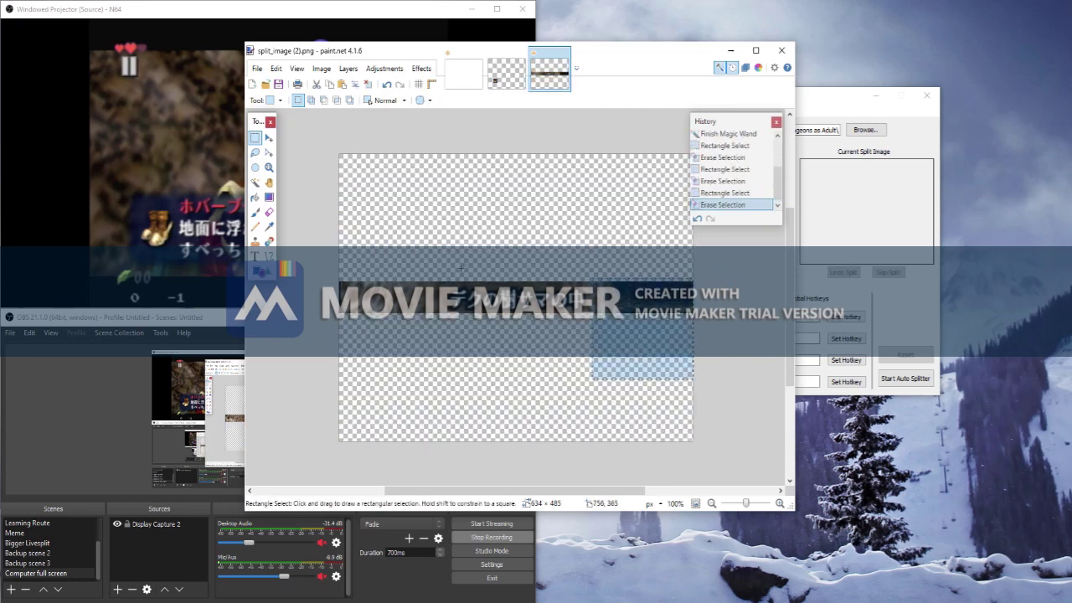
drag(447, 274, 338, 395)
key(Delete)
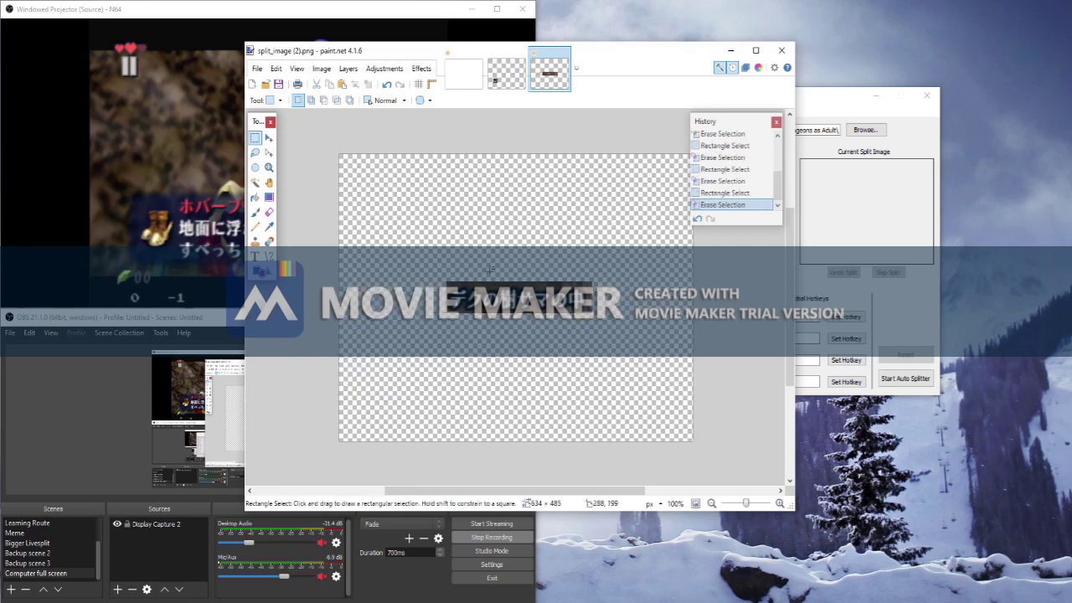
Step: Select the dark background around the title letters with the Magic Wand at 45% tolerance and erase it
click(256, 184)
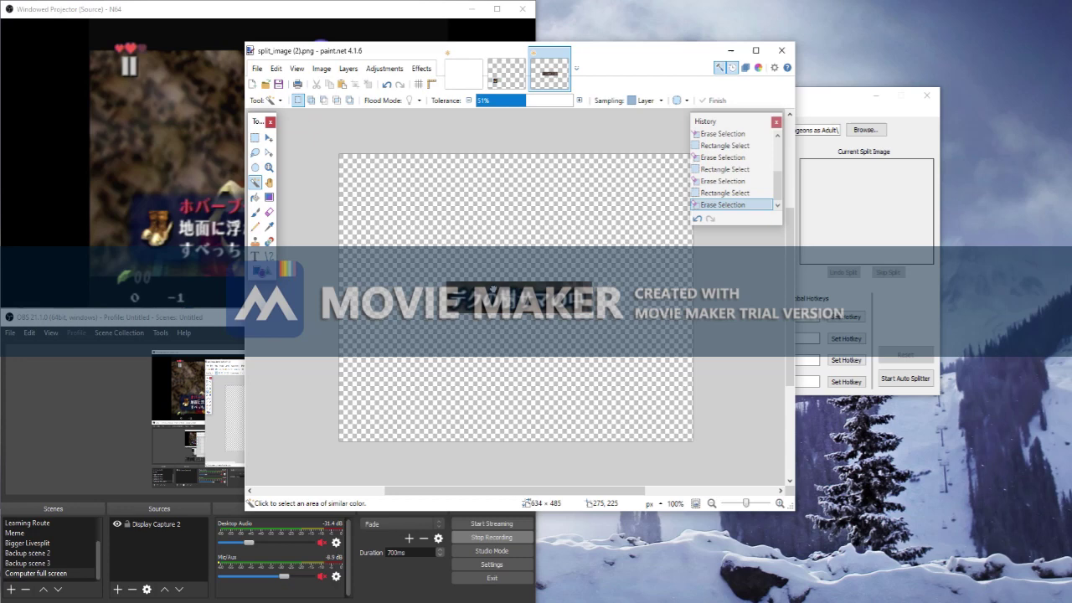
click(493, 289)
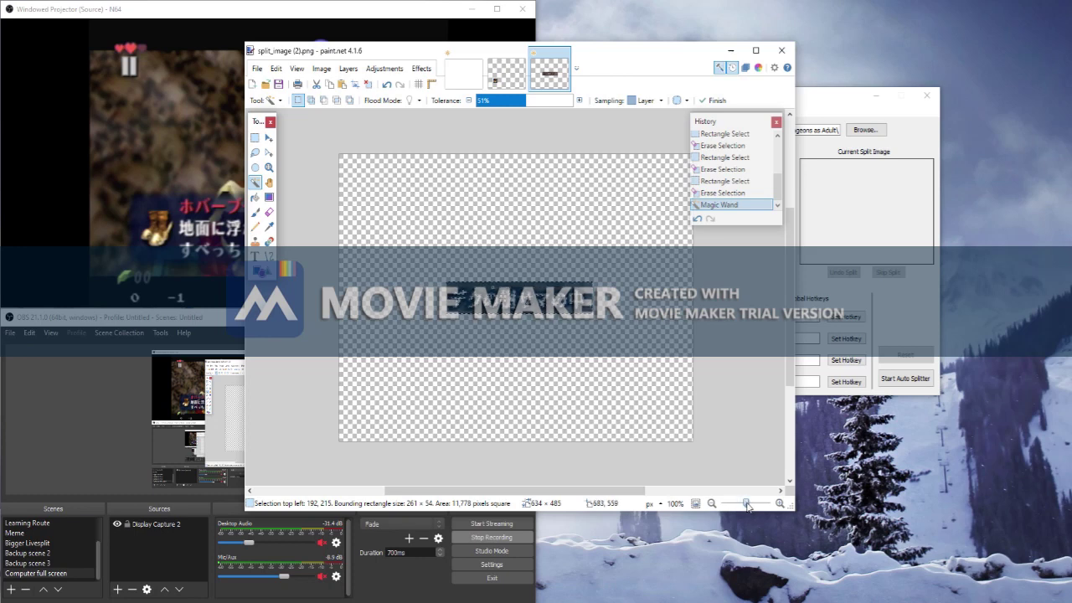
drag(748, 506, 751, 506)
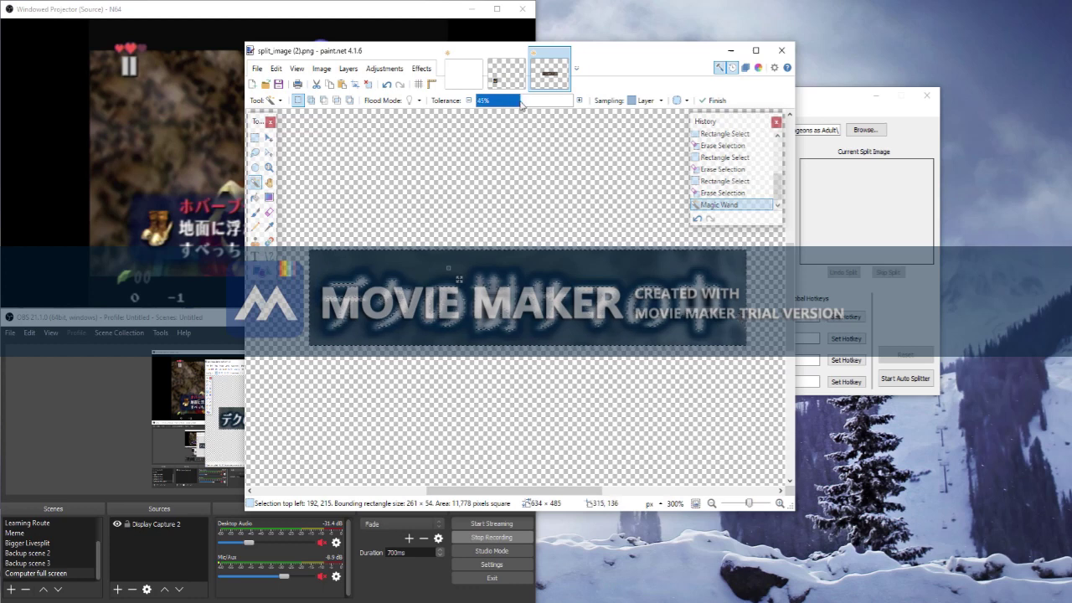
mouse_move(518, 106)
mouse_down()
mouse_move(503, 106)
mouse_move(533, 107)
mouse_move(506, 106)
mouse_move(520, 107)
mouse_up()
drag(520, 107, 520, 107)
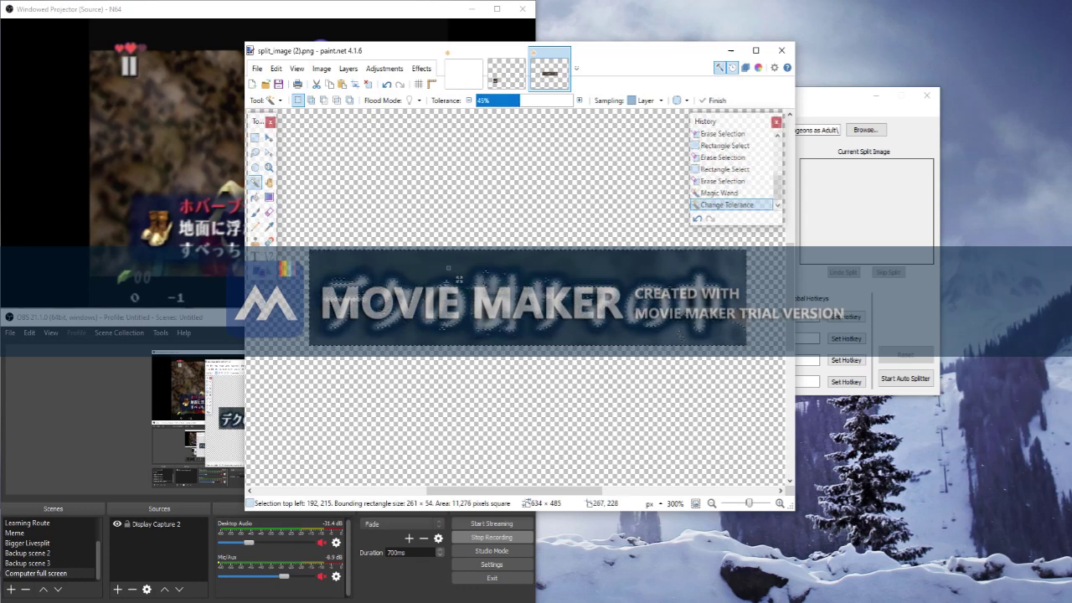
key(Delete)
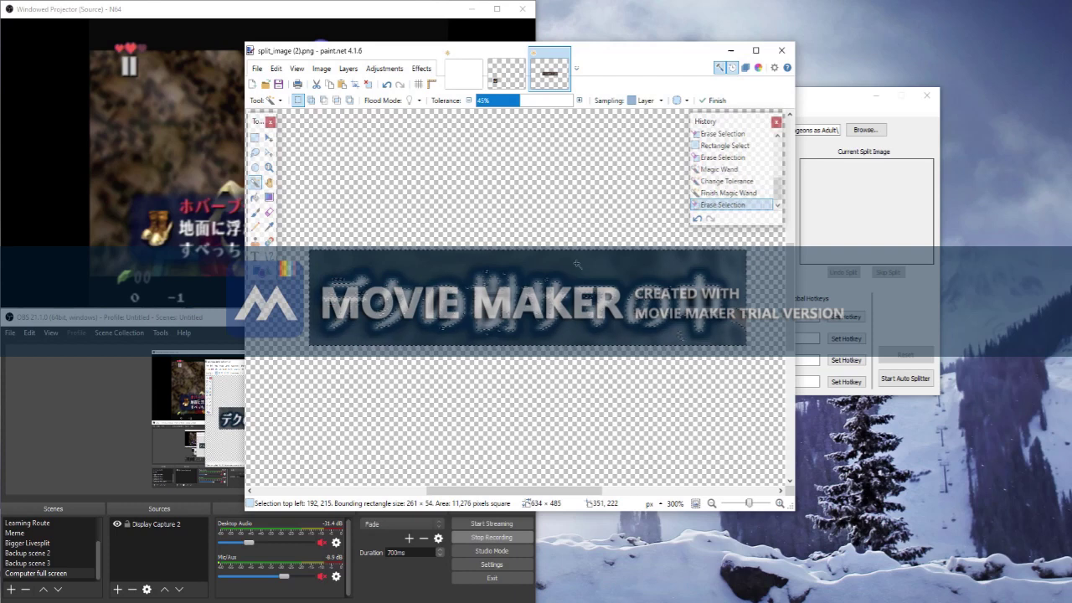
Step: Erase the remaining dark background near the last title letter using the Magic Wand, then minimize paint.net
click(738, 325)
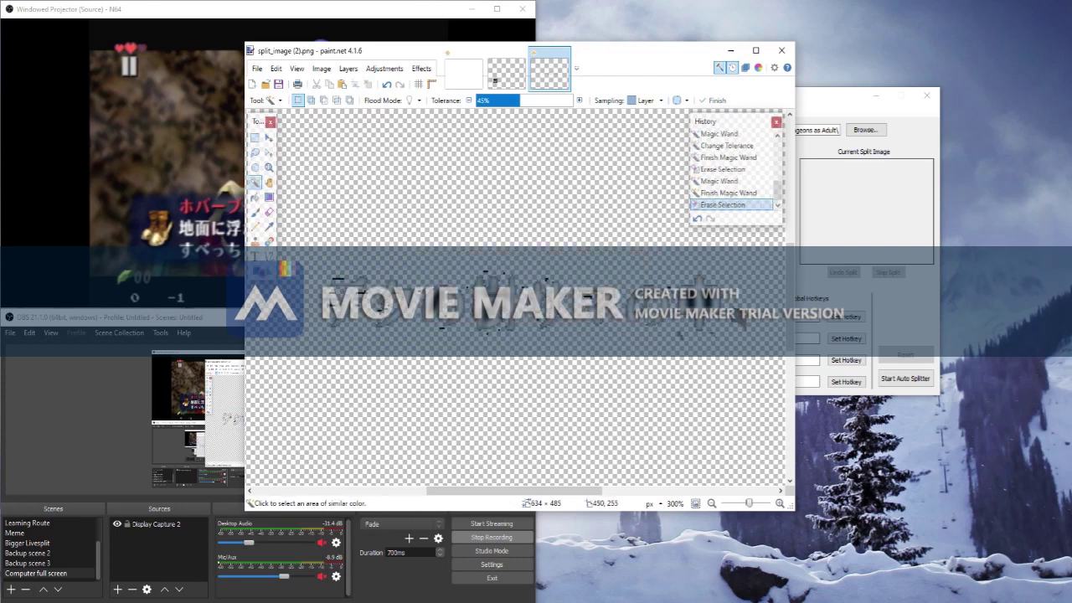
key(Delete)
click(729, 50)
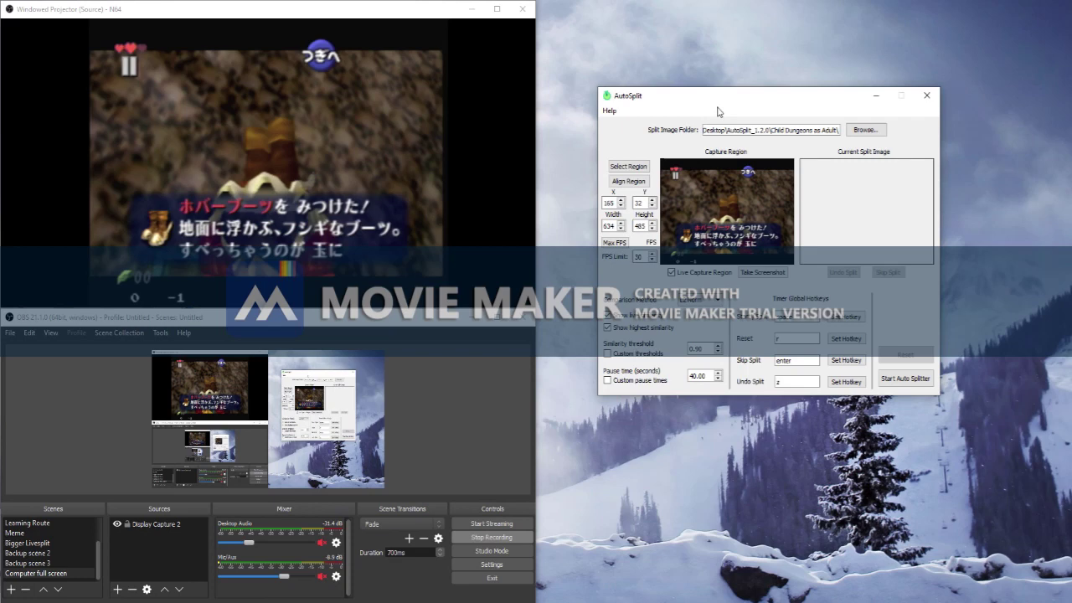